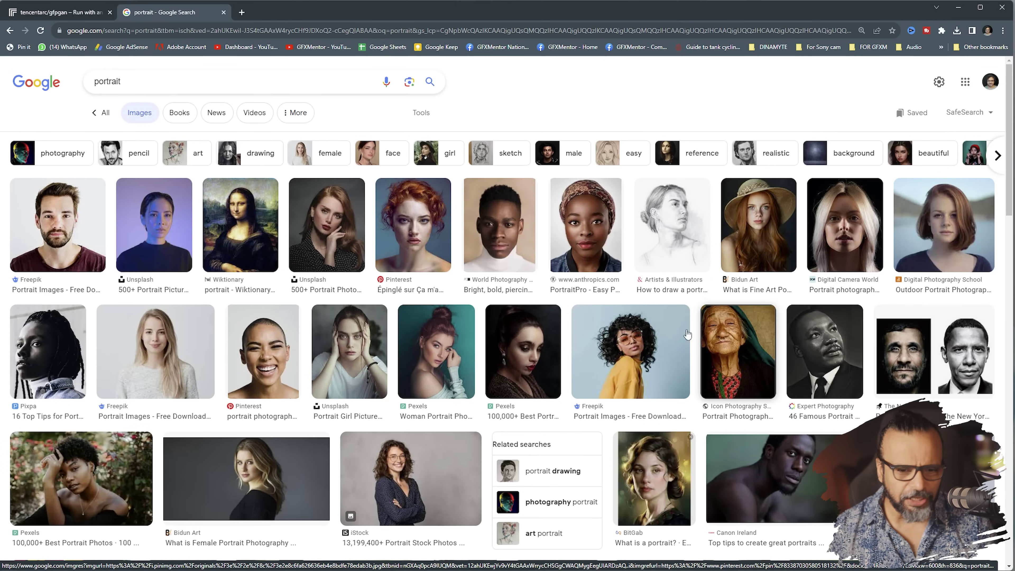
Drag the red-haired portrait from Google Images into Photoshop, opening it as download.jpeg.
left_click(415, 237)
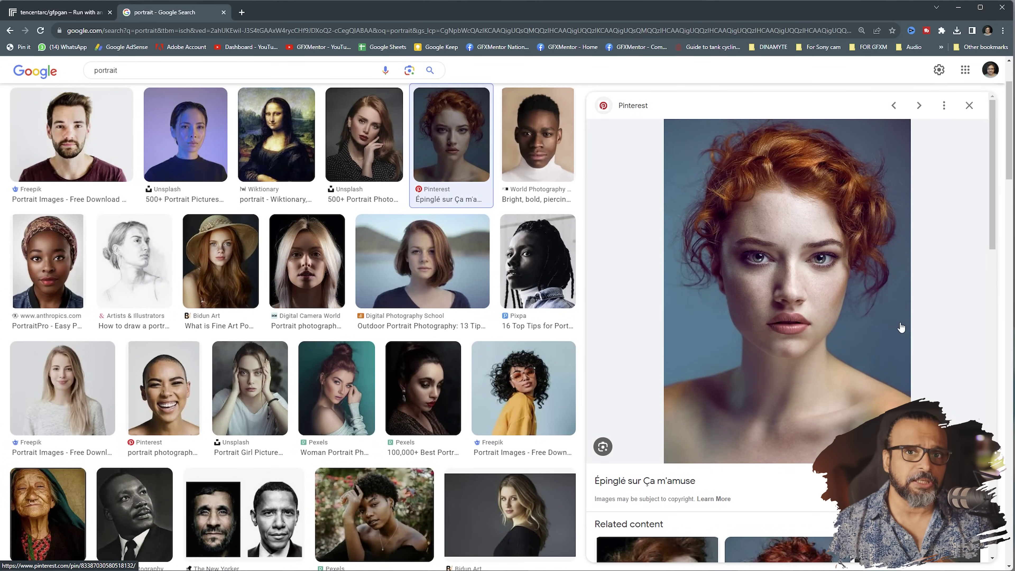
left_click(970, 106)
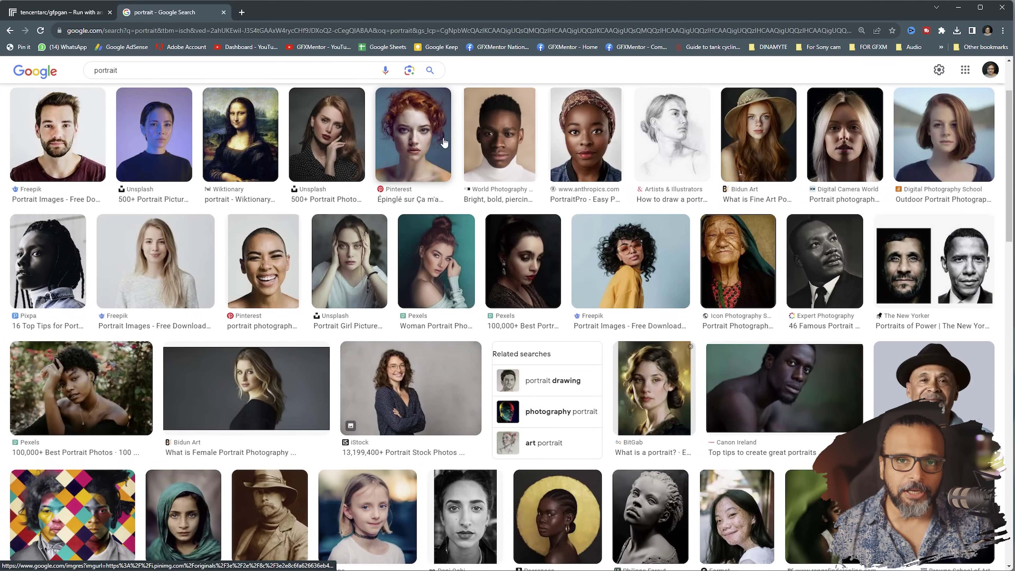
right_click(431, 132)
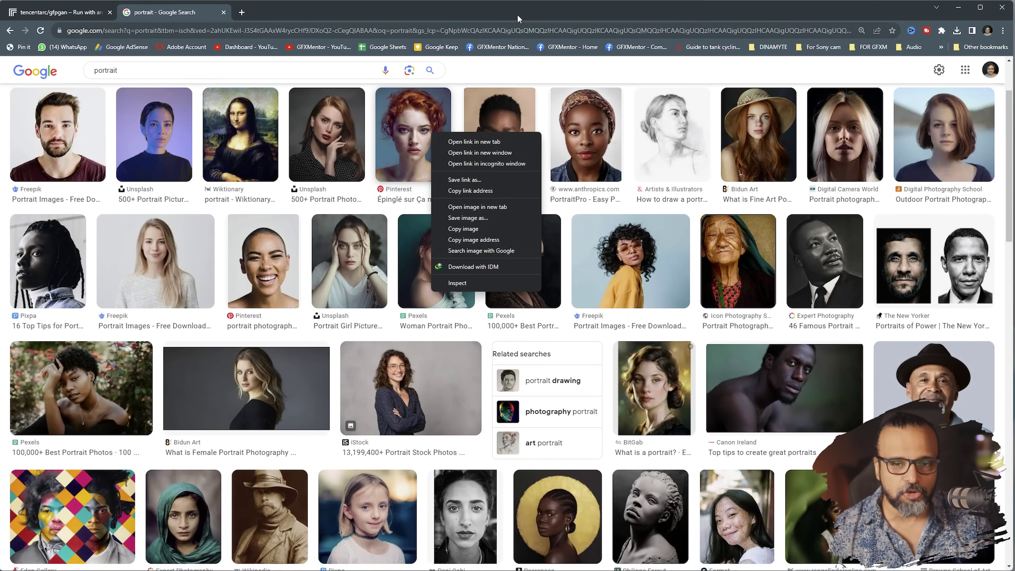
key("Escape")
left_click_drag(413, 134, 669, 566)
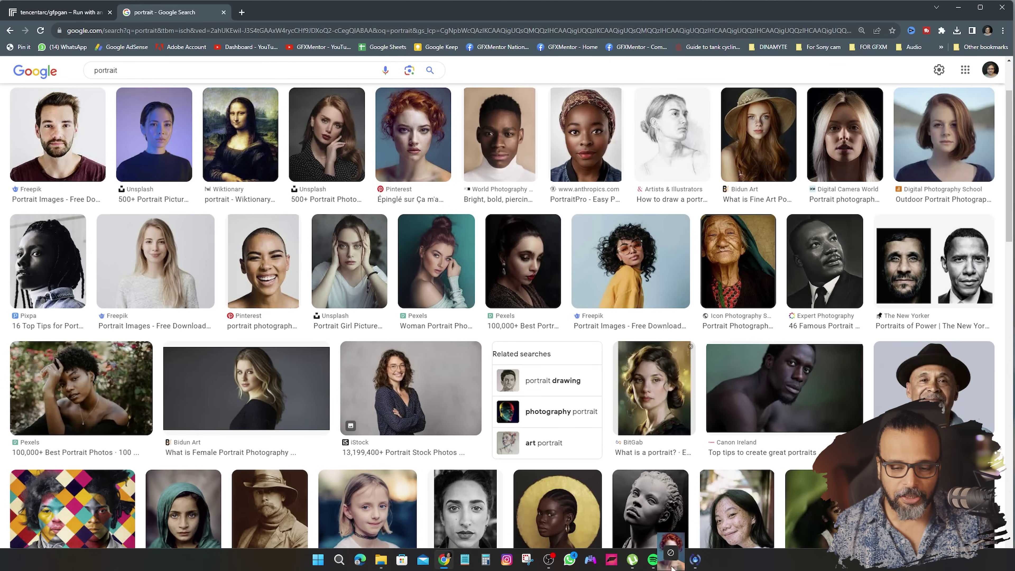
mouse_move(670, 565)
left_mouse_down()
mouse_move(398, 358)
mouse_move(706, 422)
left_mouse_up()
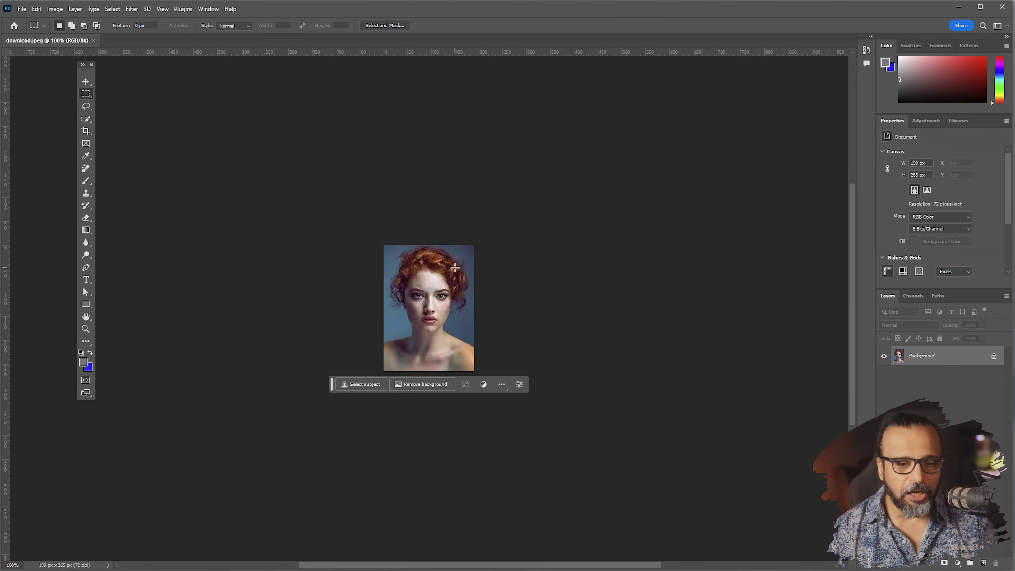
key("ctrl+plus")
key("ctrl+plus")
key("ctrl+plus")
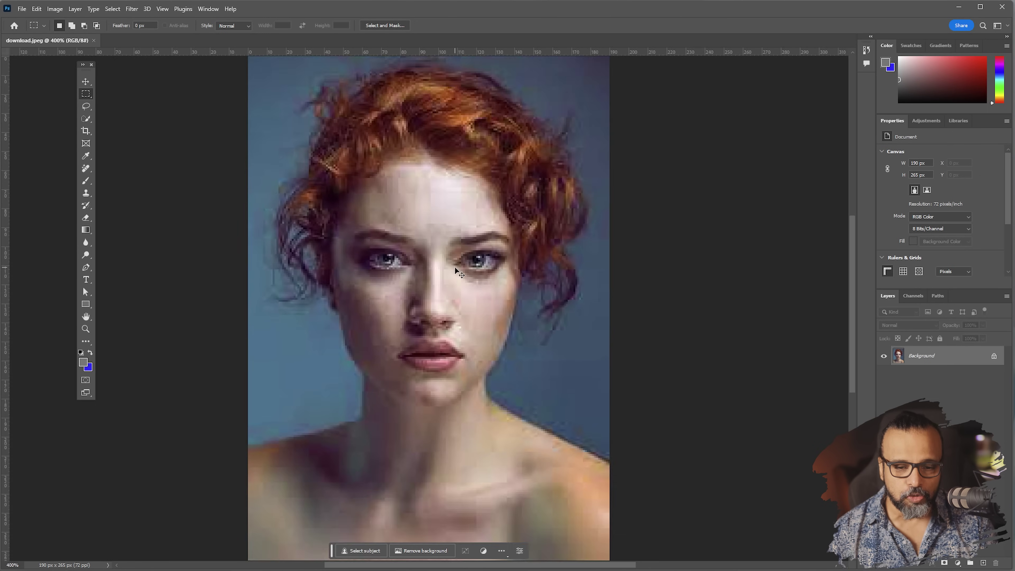
key("ctrl+plus")
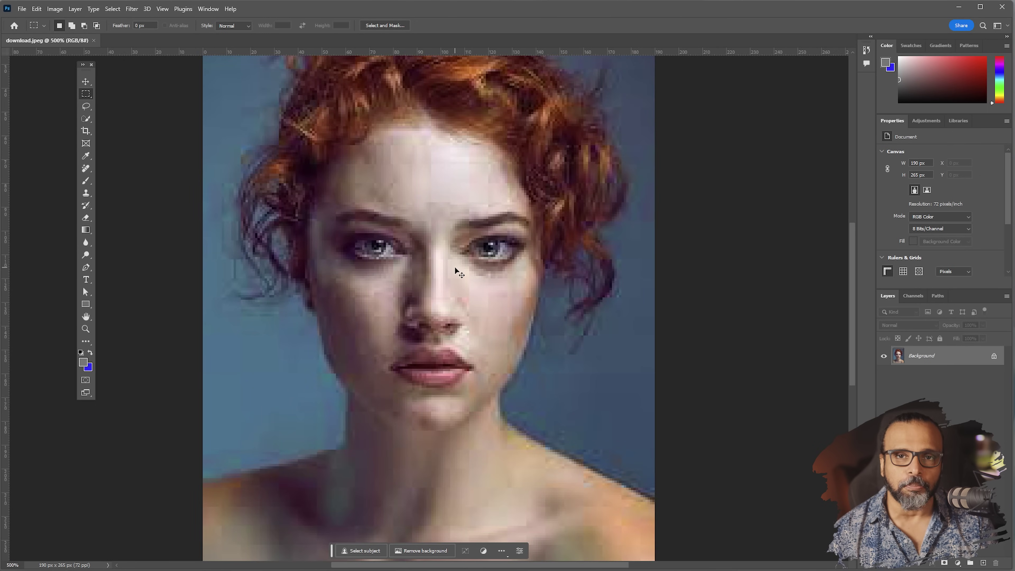
key("ctrl+minus")
key("ctrl+minus")
key("ctrl+minus")
key("ctrl+minus")
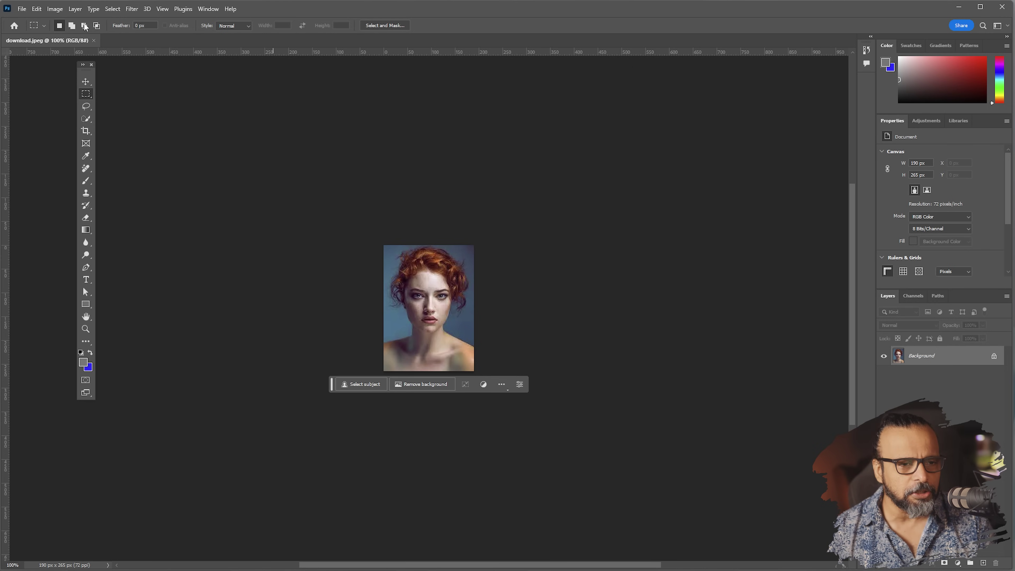
left_click(54, 9)
left_click(98, 82)
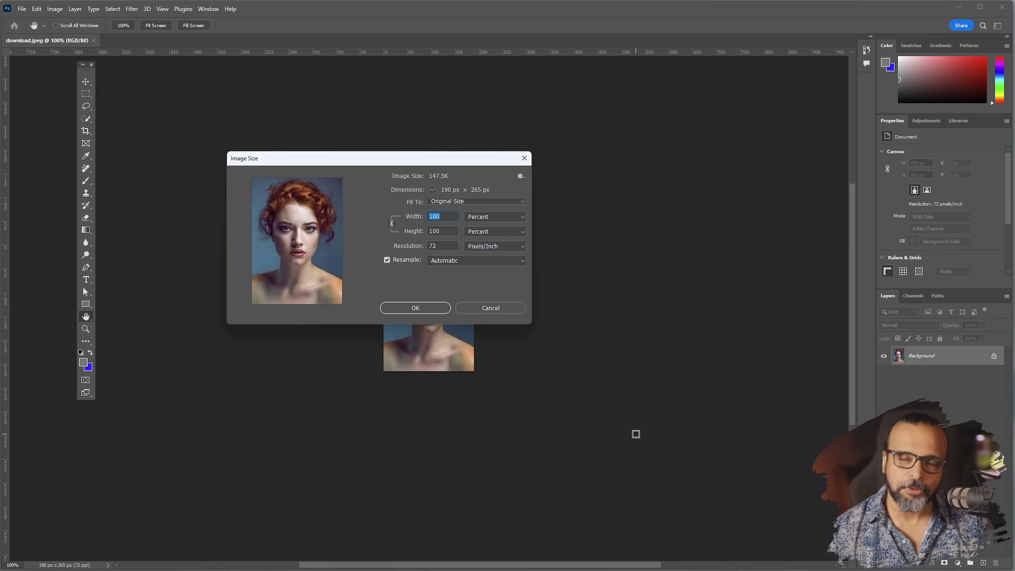
type("400")
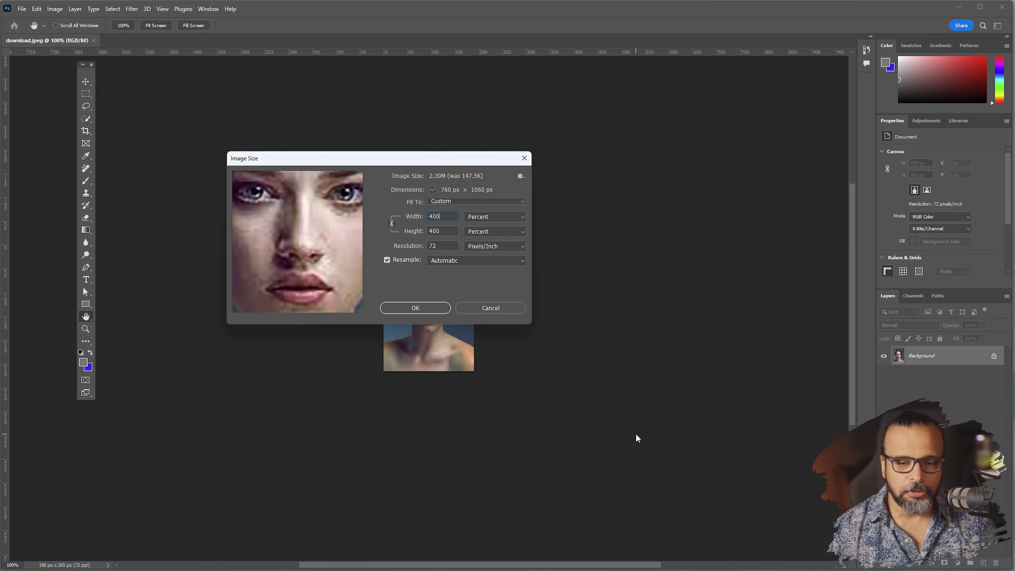
left_click(415, 308)
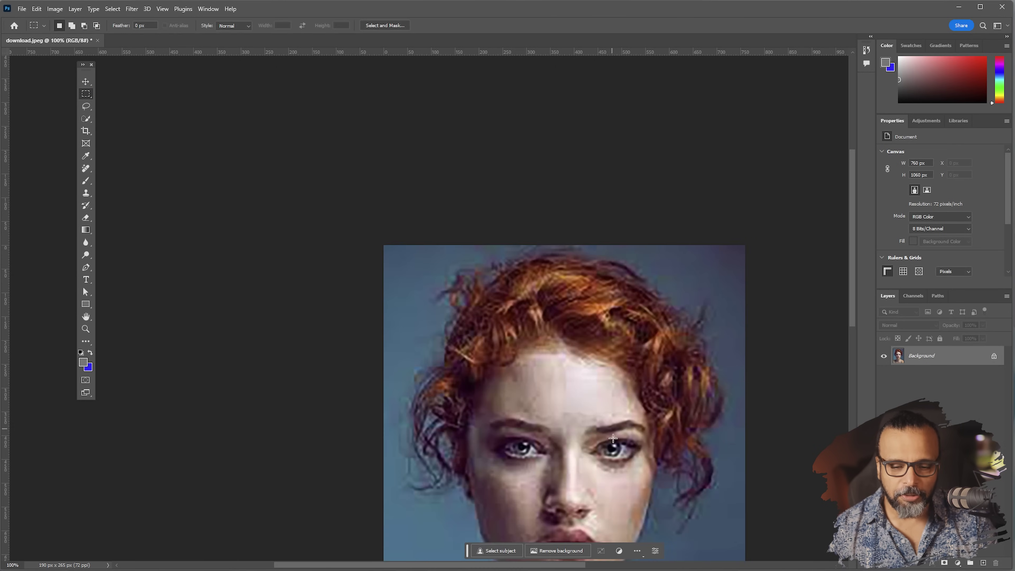
key("m")
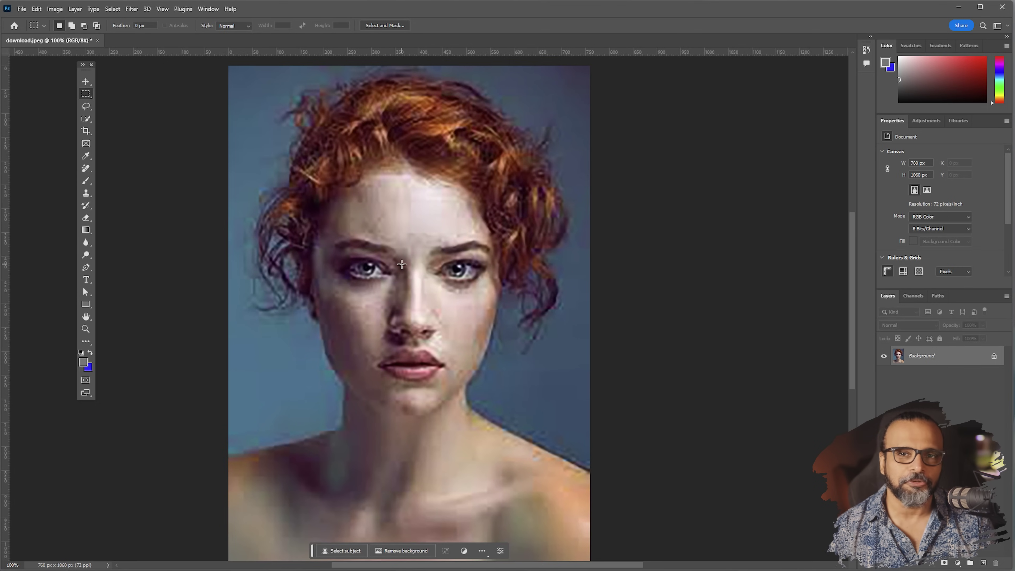
key("ctrl+z")
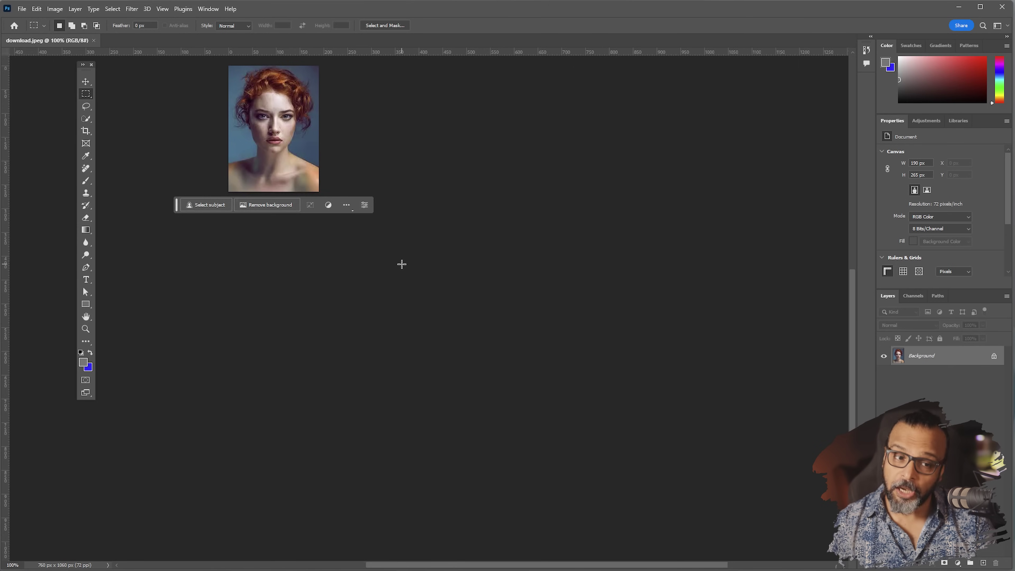
Apply Super Zoom at 4x with JPEG artifact removal, noise reduction 10, sharpen 11, as a new document.
left_click(132, 9)
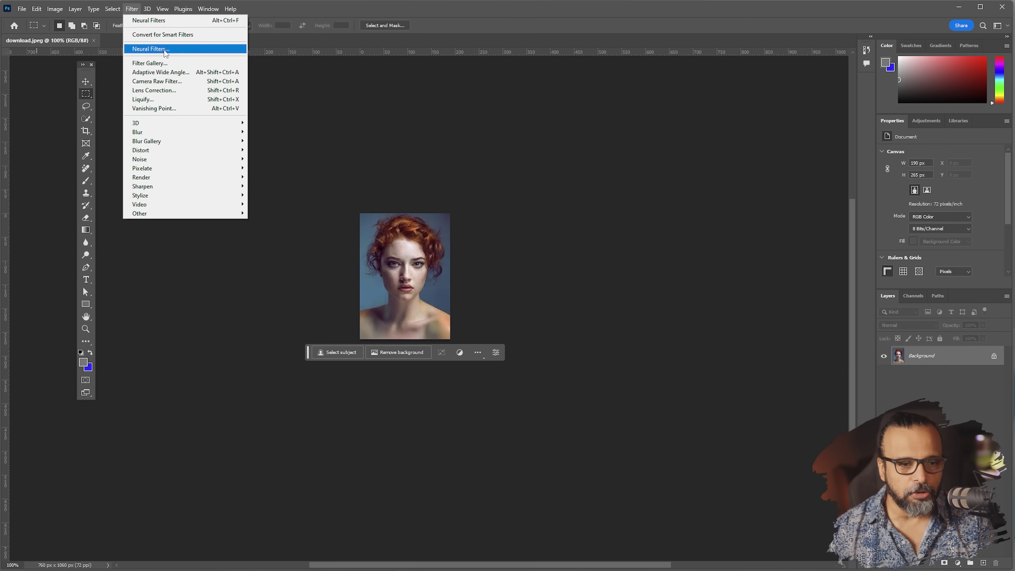
left_click(165, 49)
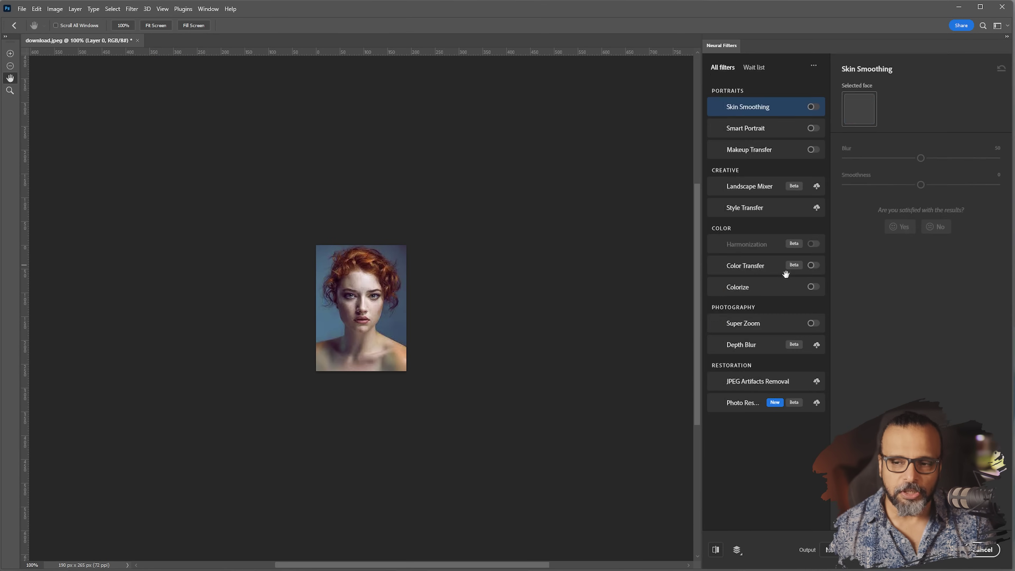
left_click(812, 323)
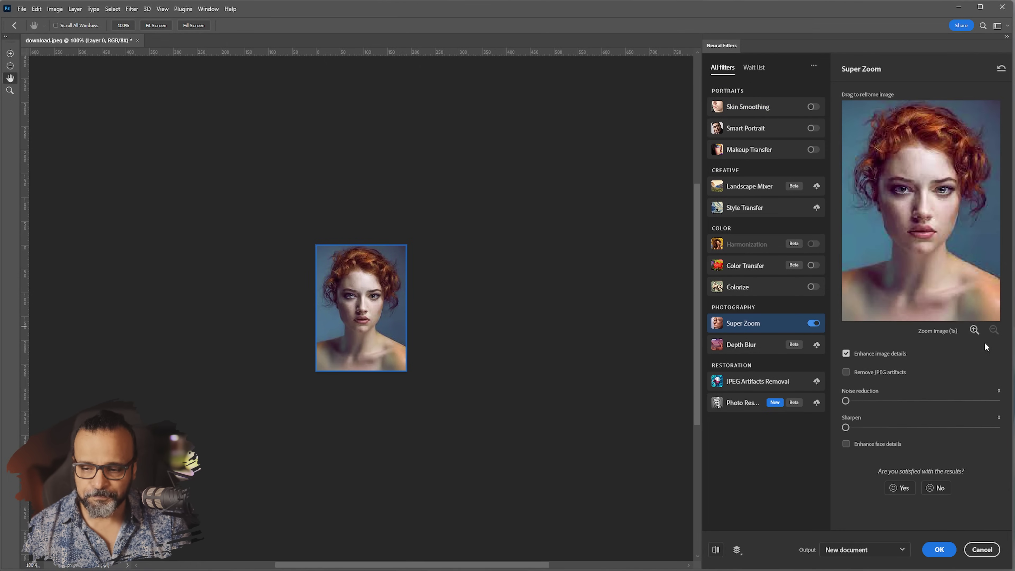
left_click(847, 373)
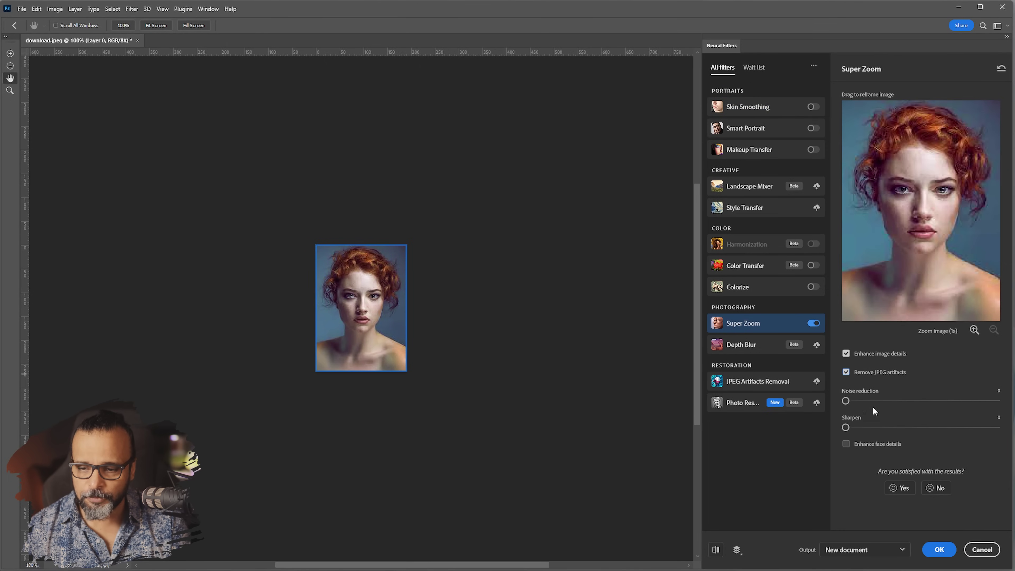
left_click_drag(883, 400, 895, 400)
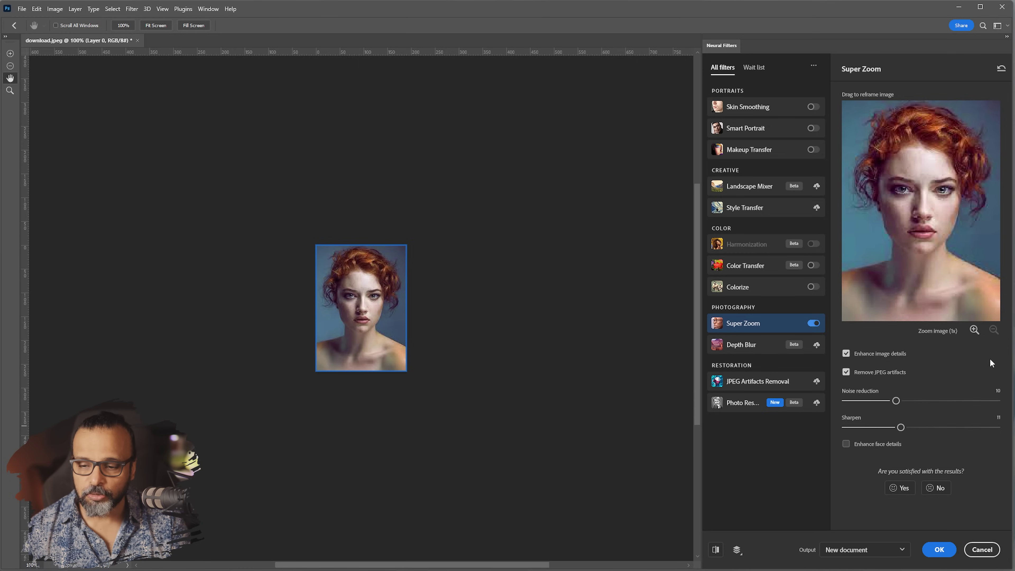
left_click(974, 329)
left_click(974, 330)
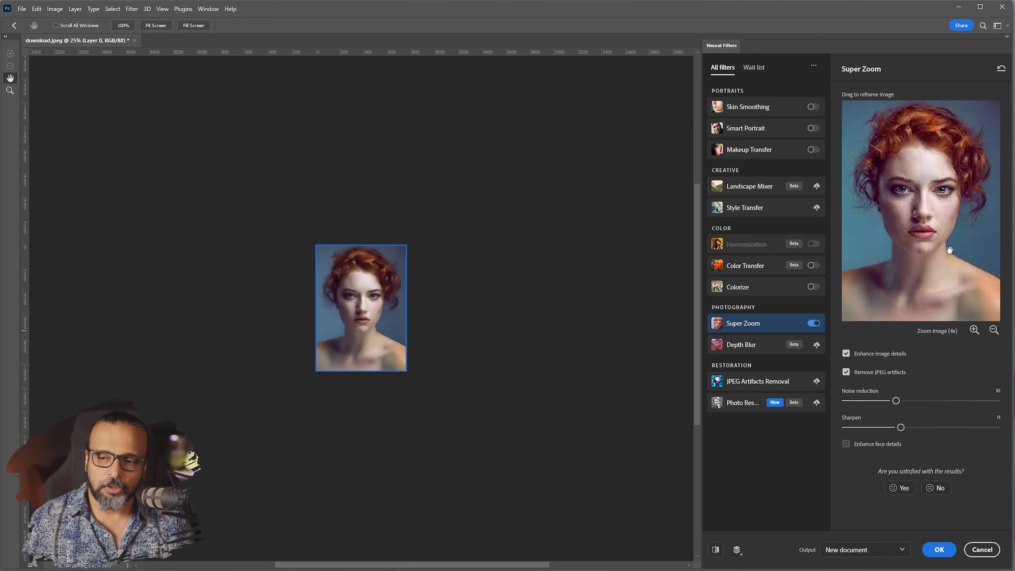
left_click(939, 549)
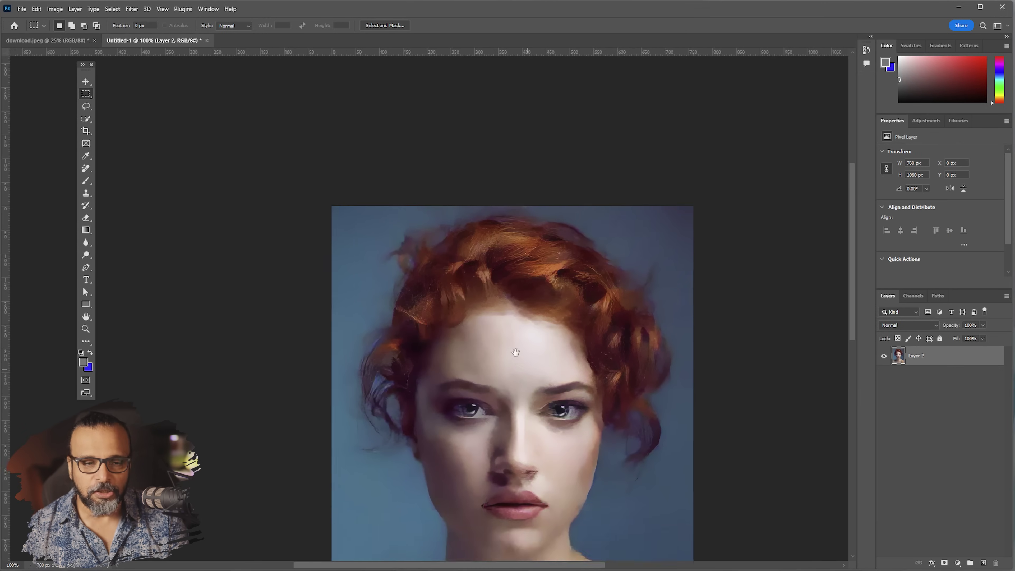
Compare the Super Zoom result with download.jpeg, then close Untitled-1 without saving.
left_click_drag(515, 352, 443, 185)
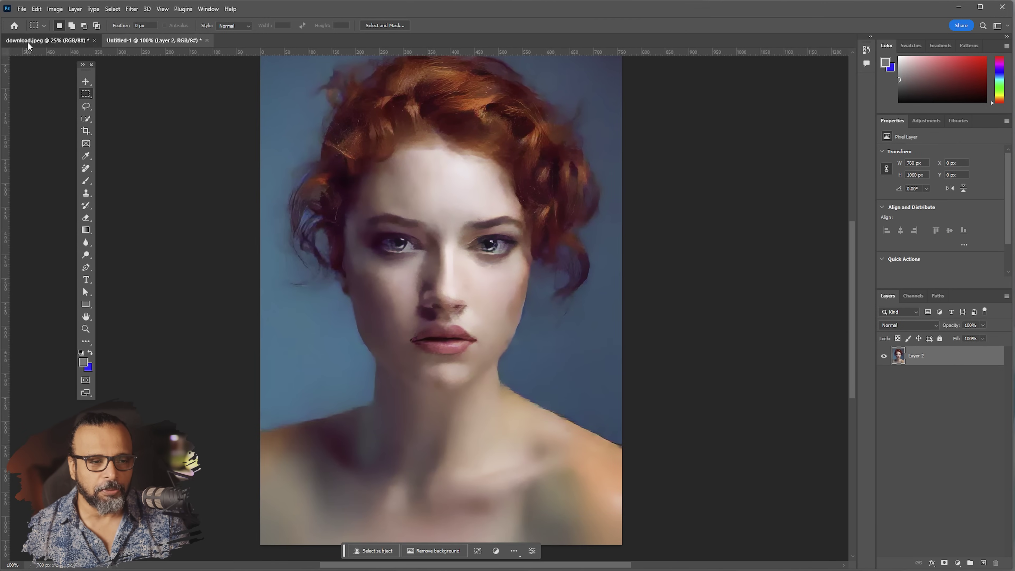
left_click(27, 41)
left_click(153, 41)
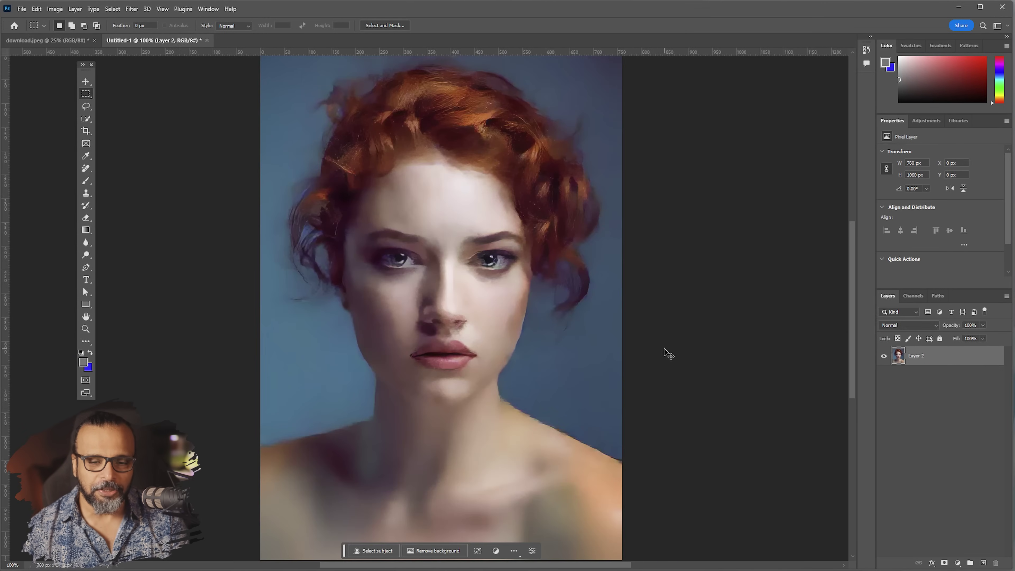
key("ctrl+plus")
key("ctrl+minus")
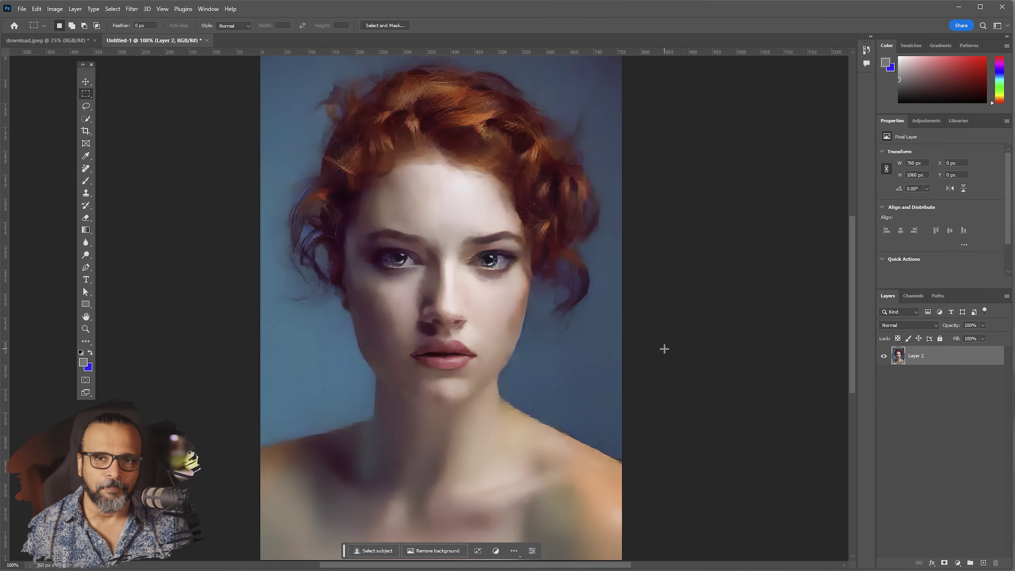
left_click(207, 40)
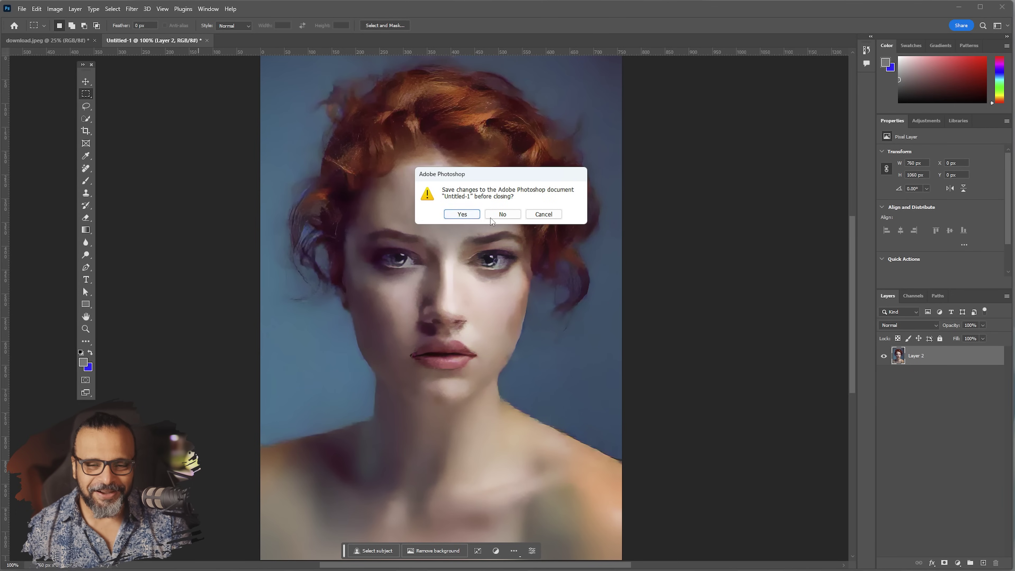
left_click(502, 214)
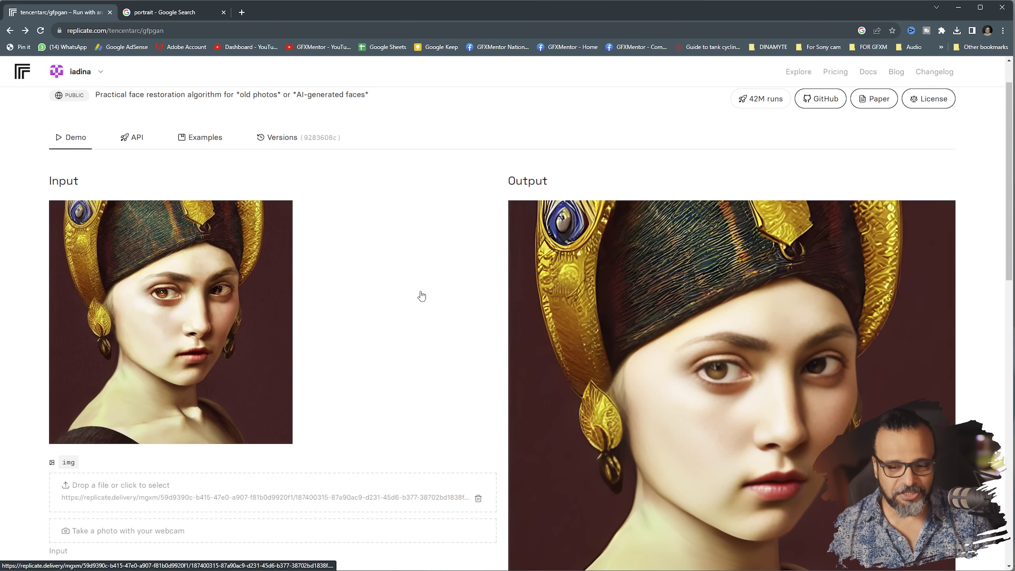
Drop download.jpeg into the GFPGAN img field on Replicate.
scroll(422, 296, "down", 2)
scroll(421, 296, "down", 6)
scroll(422, 295, "up", 3)
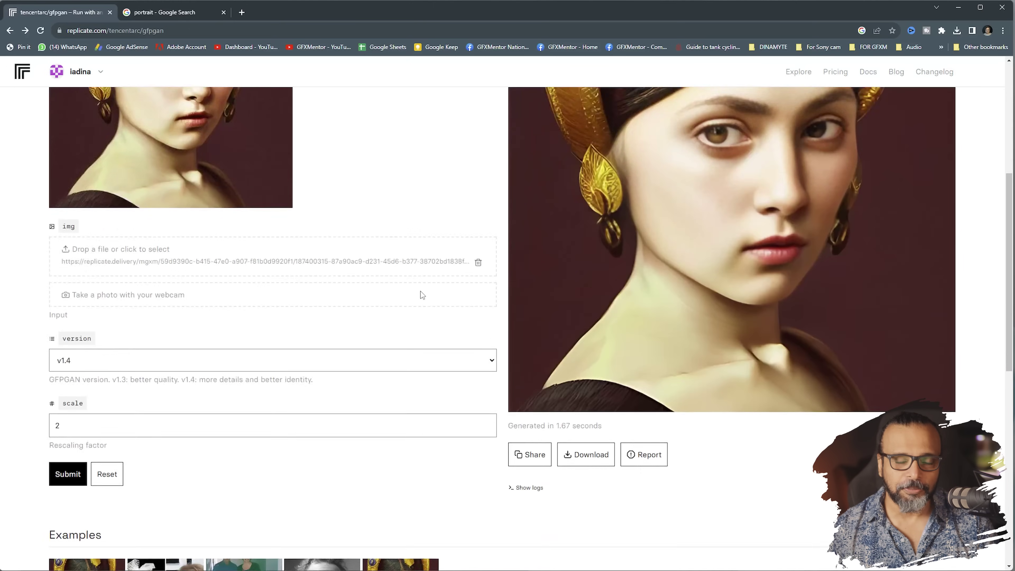
scroll(422, 295, "up", 5)
scroll(422, 295, "up", 1)
scroll(422, 295, "down", 4)
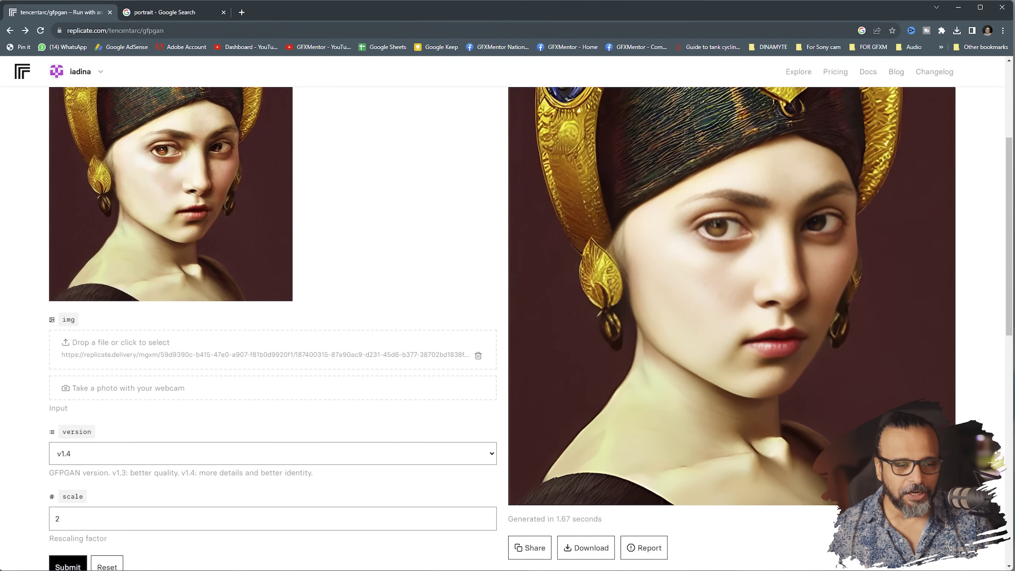
left_click_drag(2, 206, 91, 286)
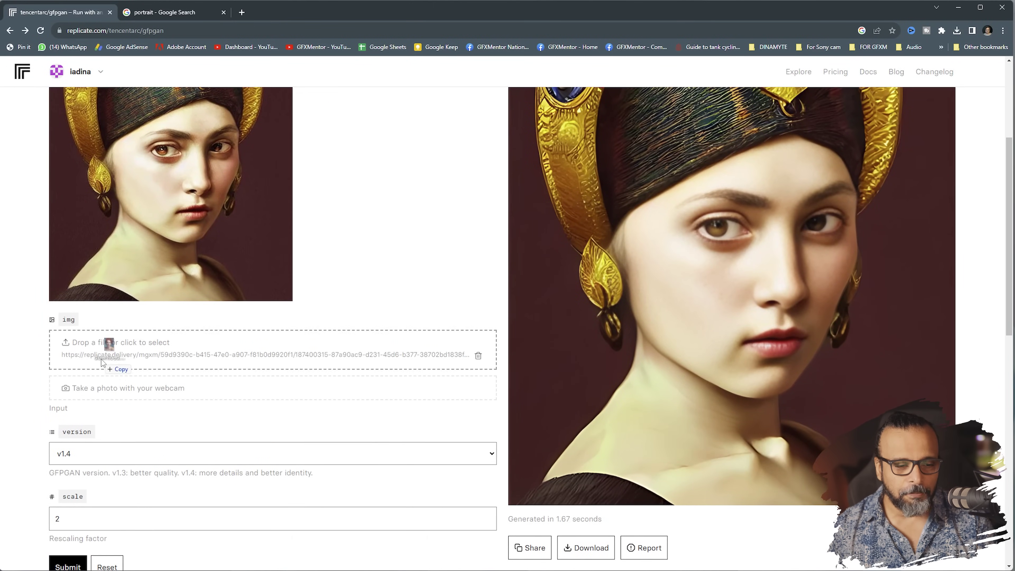
left_click_drag(90, 287, 145, 367)
Keep version v1.4 and scale 2, then submit the GFPGAN run.
scroll(285, 236, "up", 3)
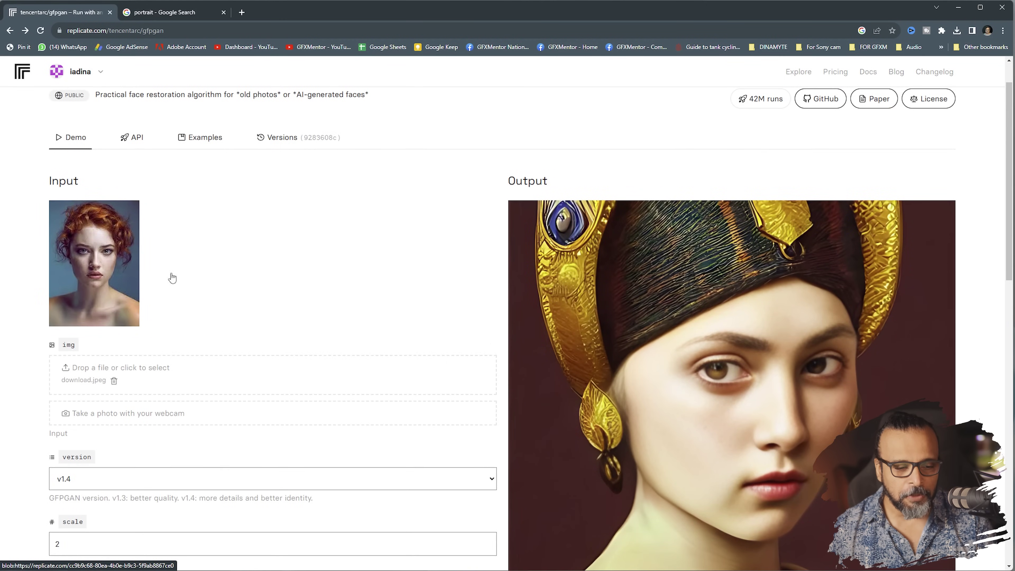
scroll(249, 301, "down", 3)
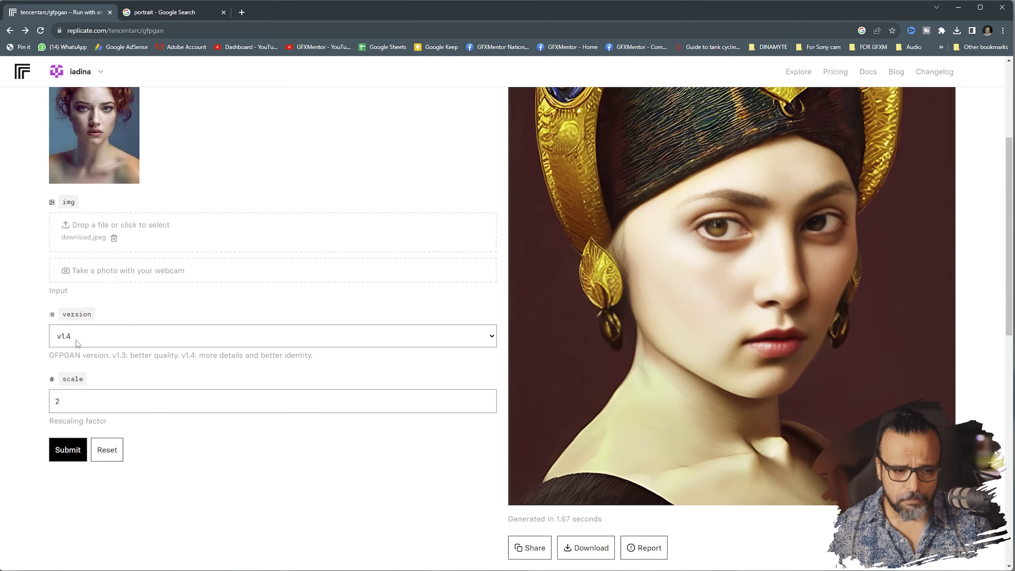
left_click(94, 339)
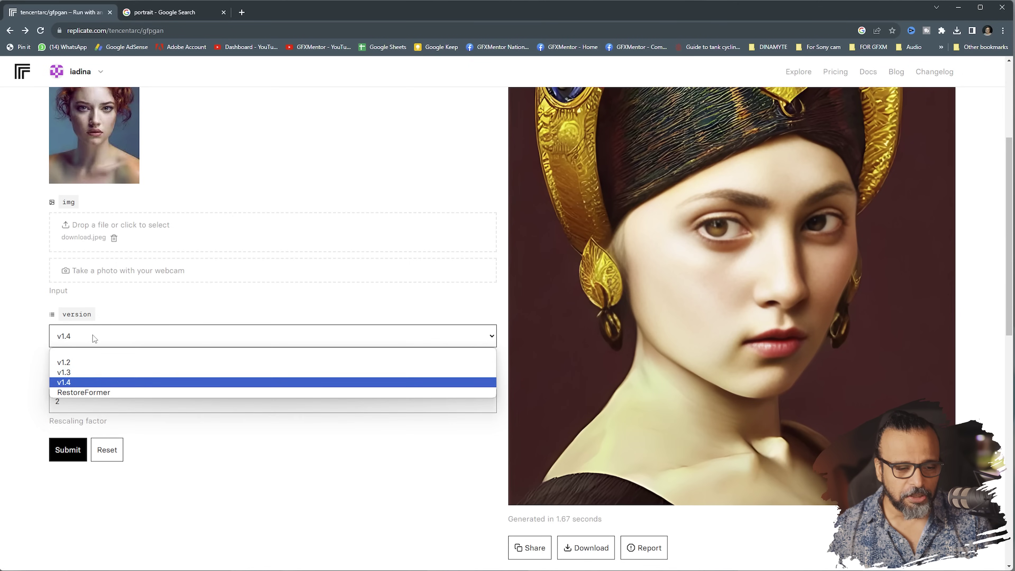
left_click(94, 339)
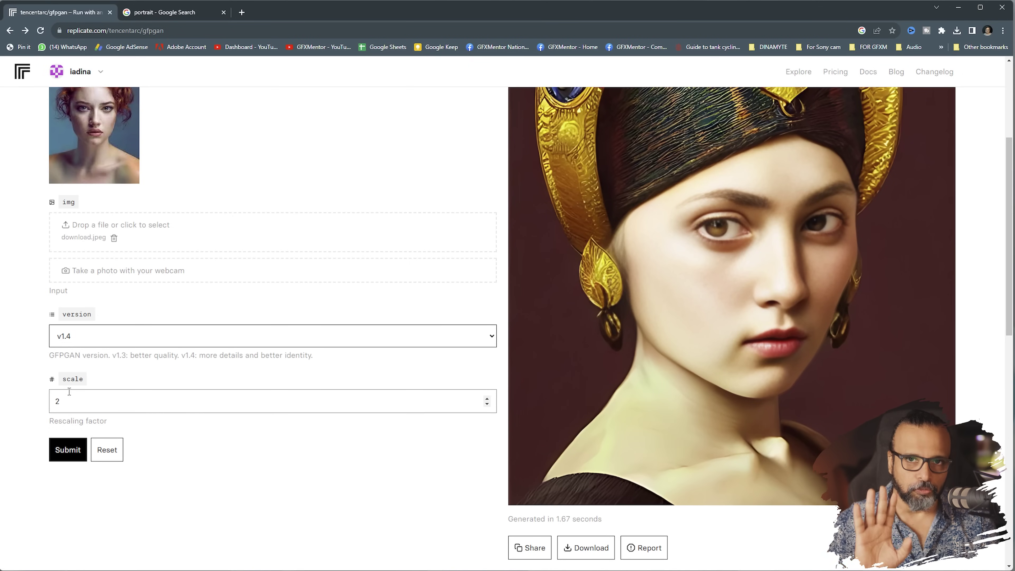
left_click(64, 460)
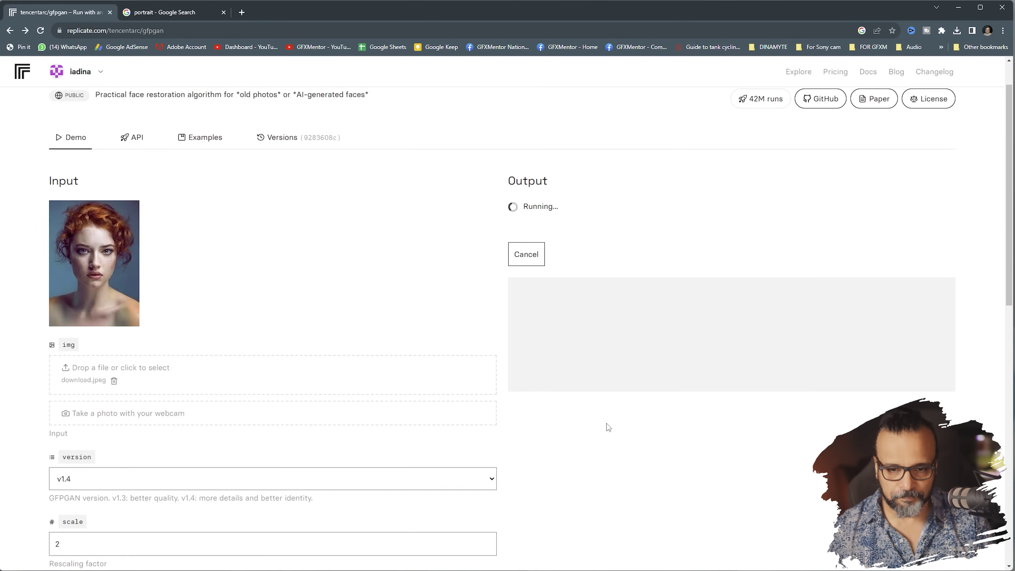
Open the 760×1060 GFPGAN output in its own tab and copy the image.
scroll(607, 424, "down", 1)
scroll(607, 427, "down", 2)
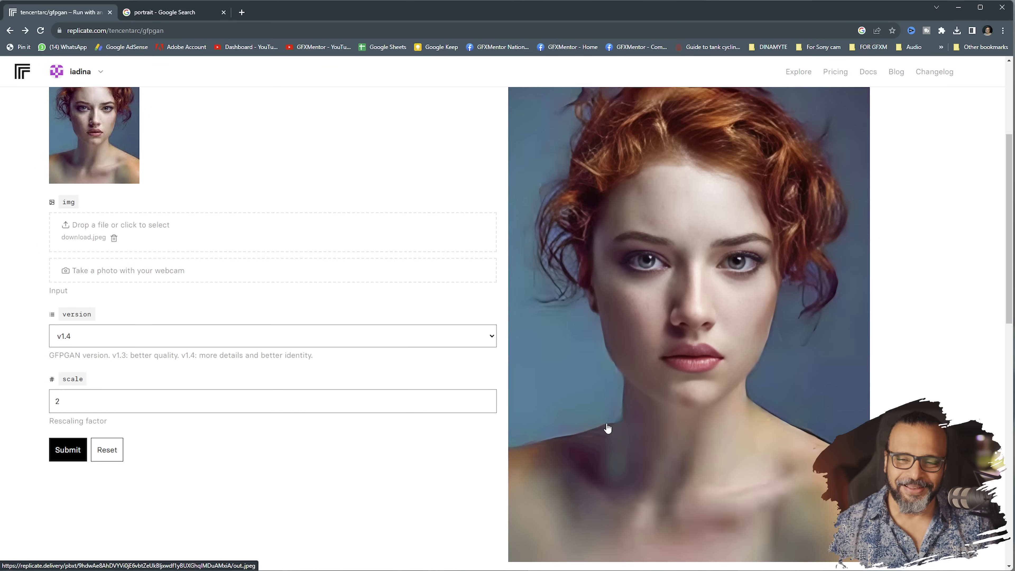
left_click(692, 265)
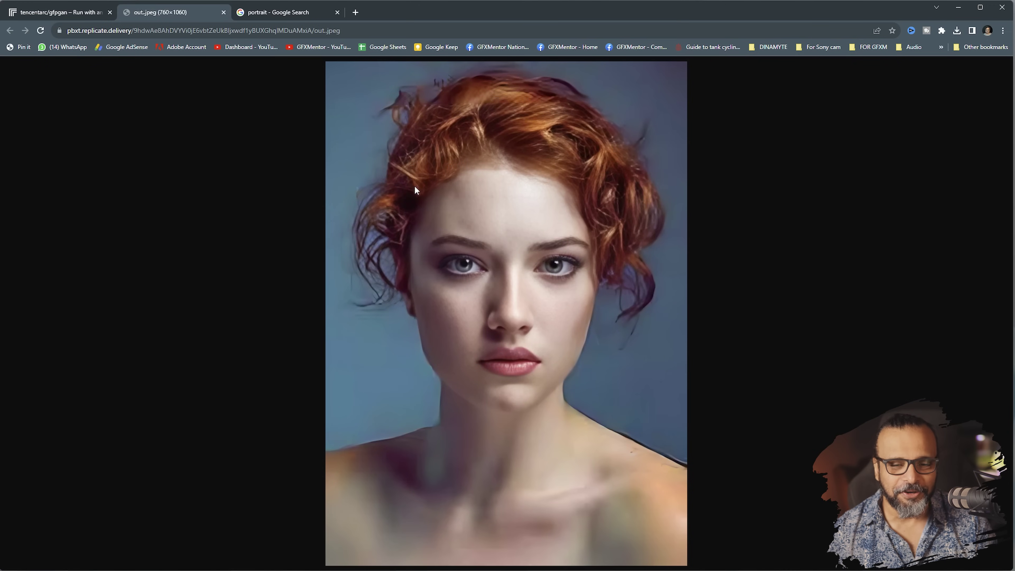
right_click(414, 196)
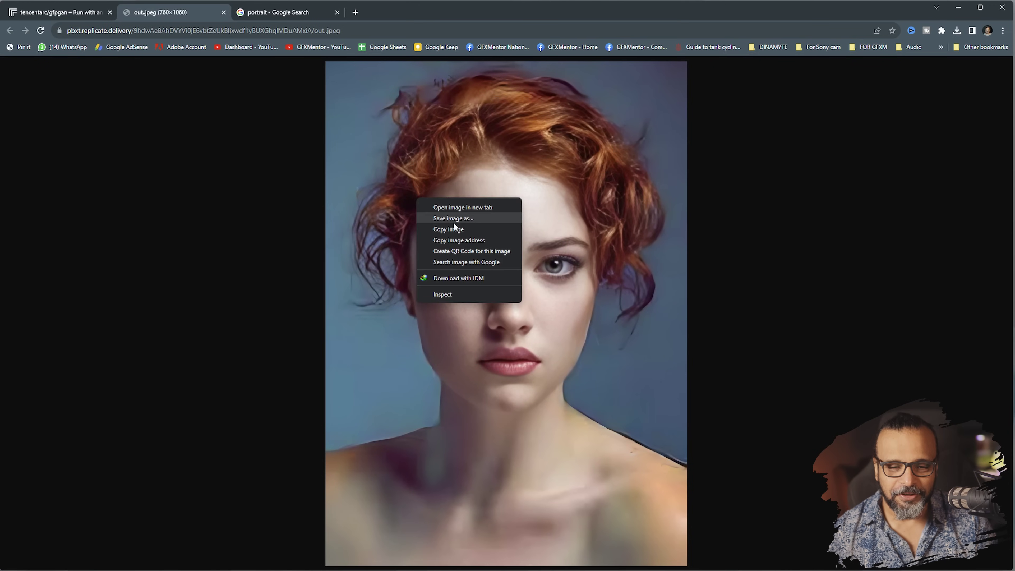
left_click(458, 230)
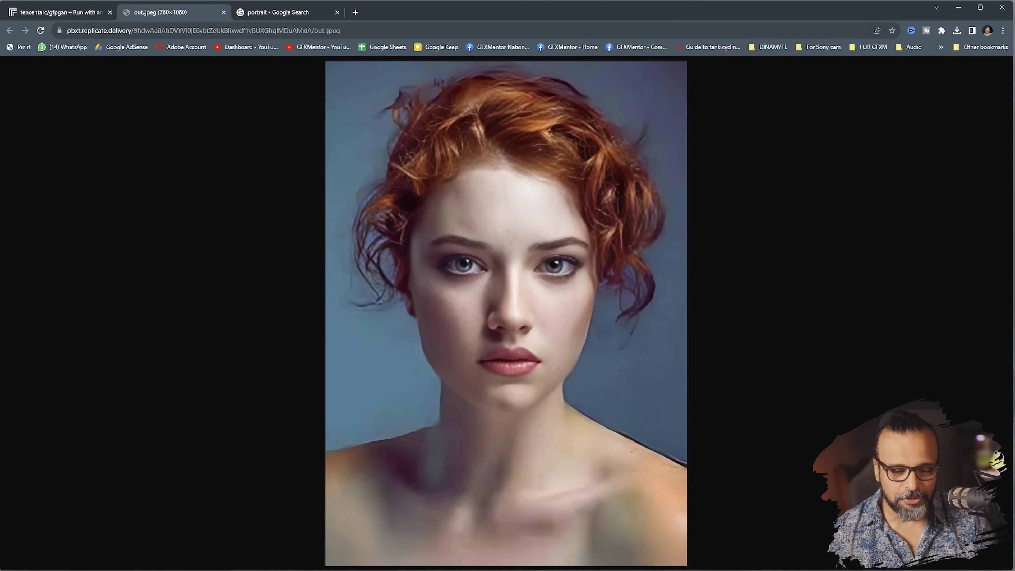
mouse_move(507, 567)
left_click(675, 559)
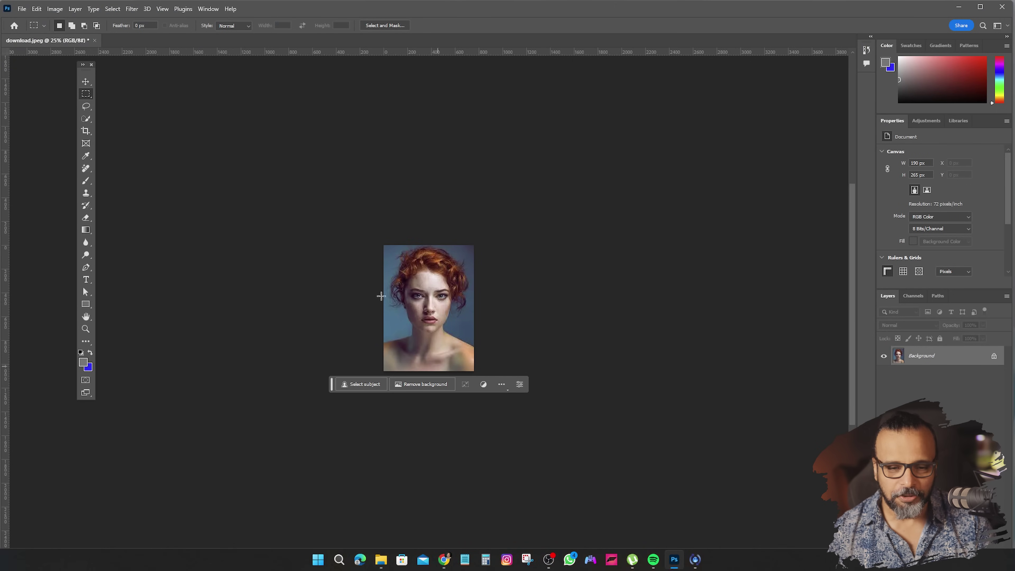
Create a 760×1060 document from the Clipboard preset and paste the enhanced portrait as Layer 1.
left_click(21, 9)
left_click(25, 20)
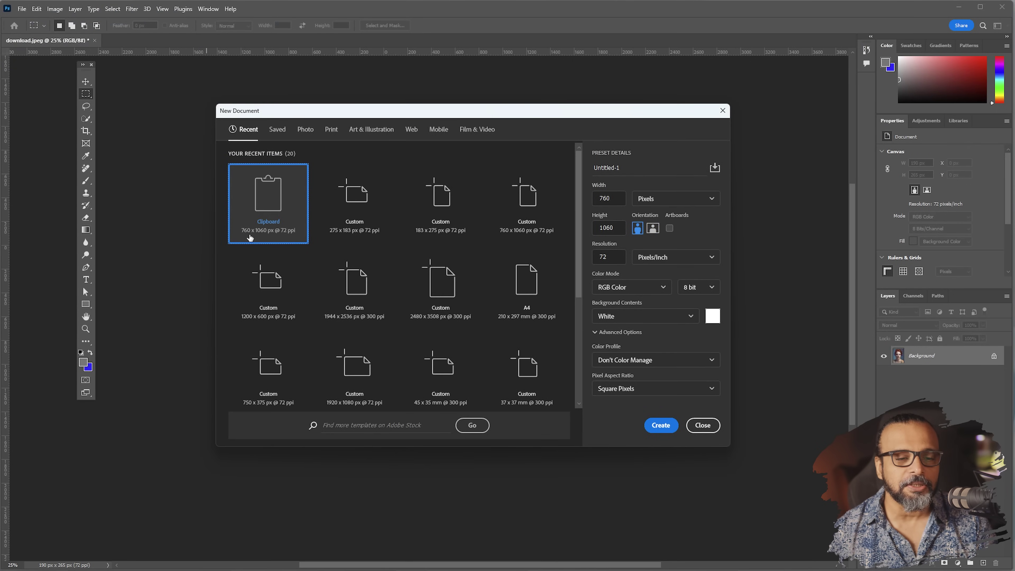
left_click(661, 425)
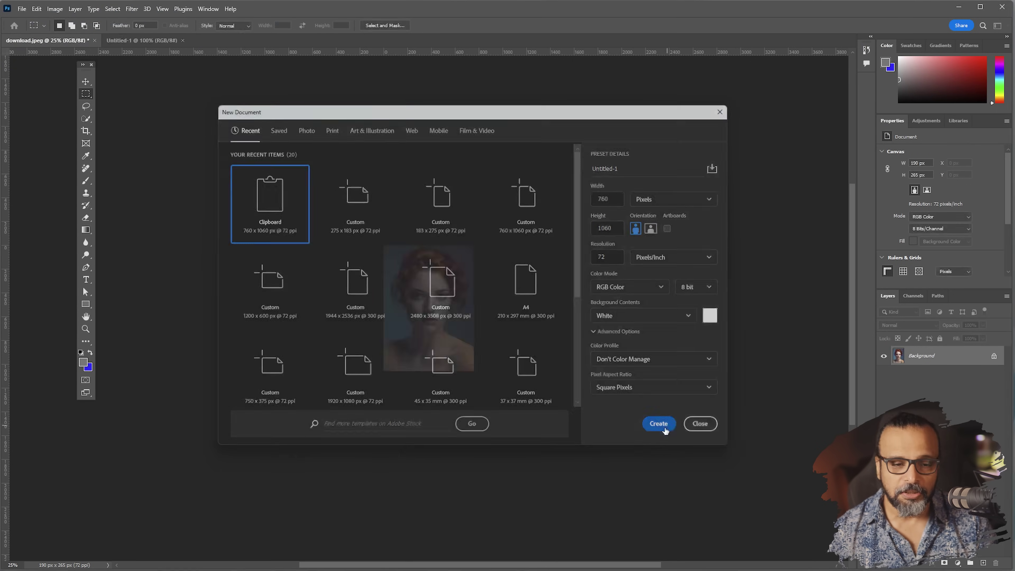
key("ctrl+v")
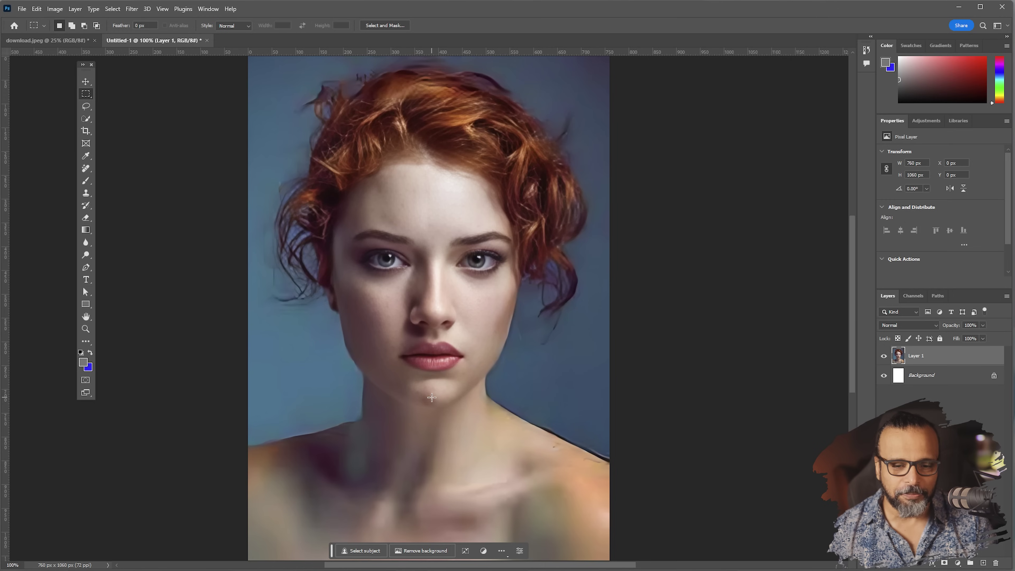
left_click(67, 40)
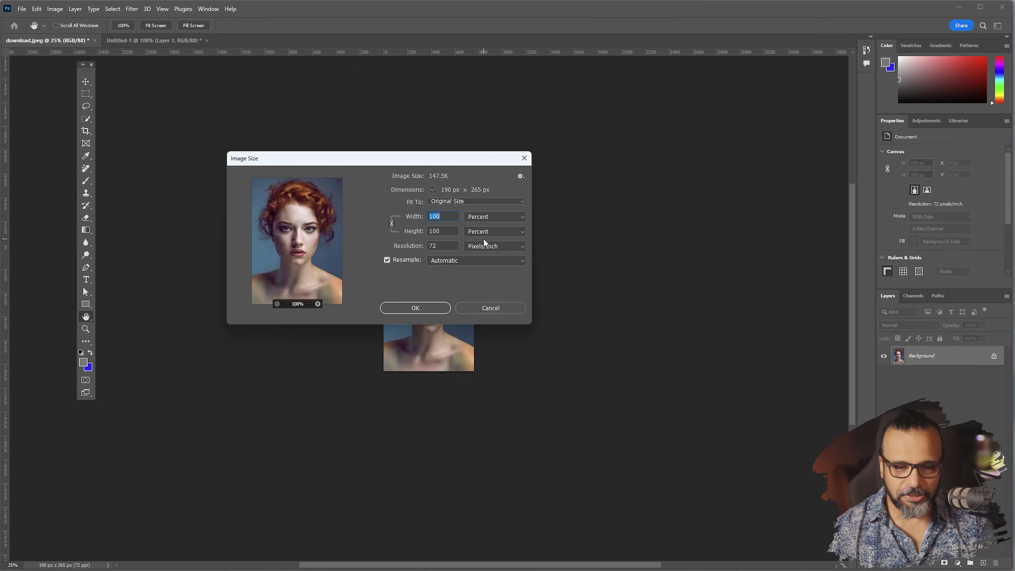
Enlarge download.jpeg by 400% to 760×1060 px, then return to Untitled-1.
type("400")
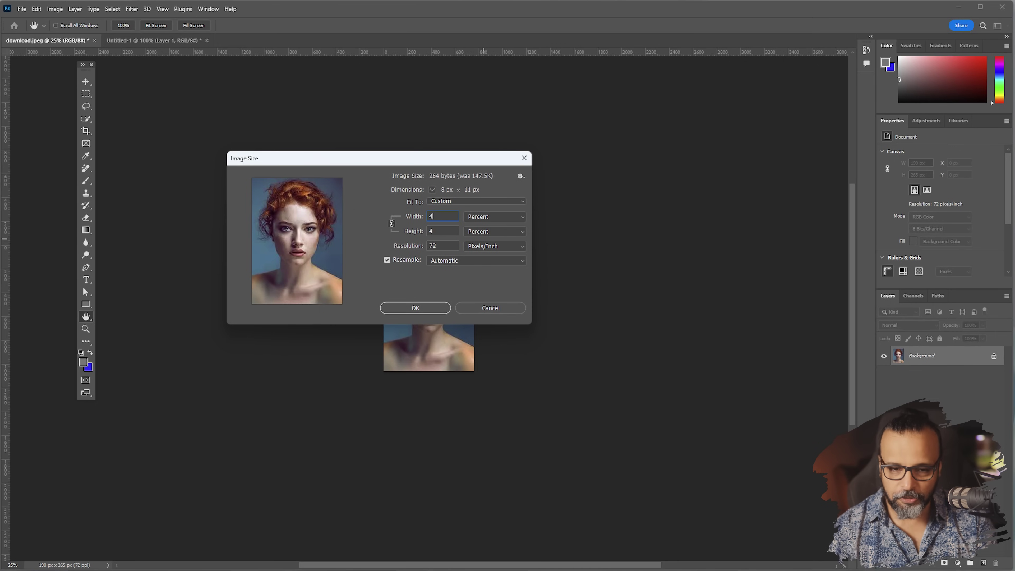
key("Return")
left_click_drag(483, 238, 412, 242)
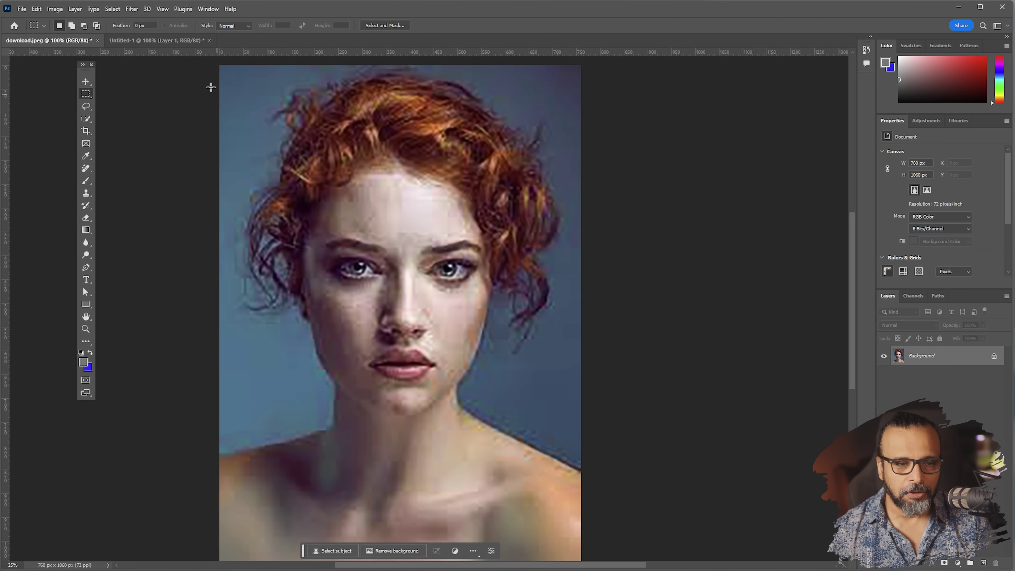
left_click(175, 41)
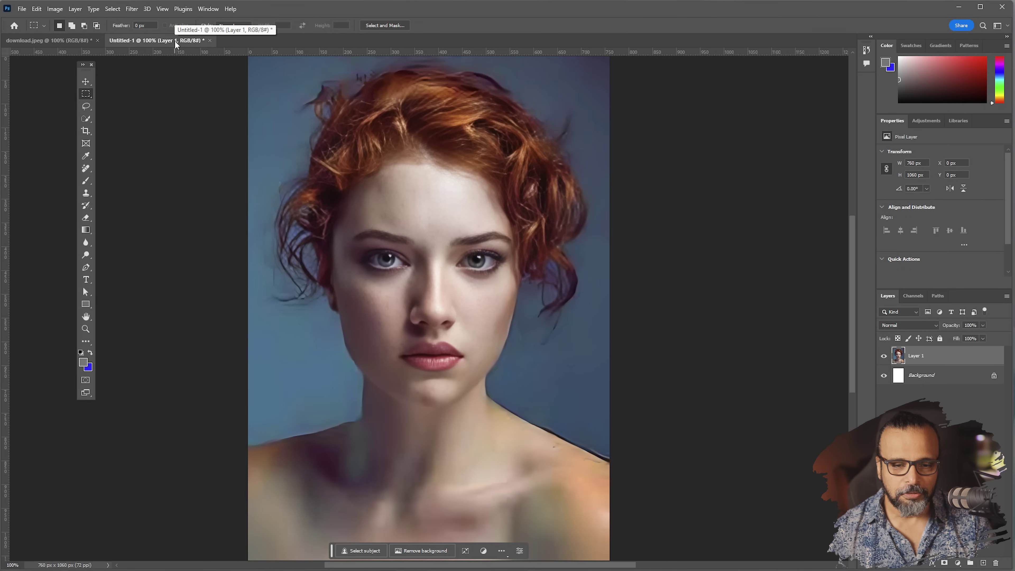